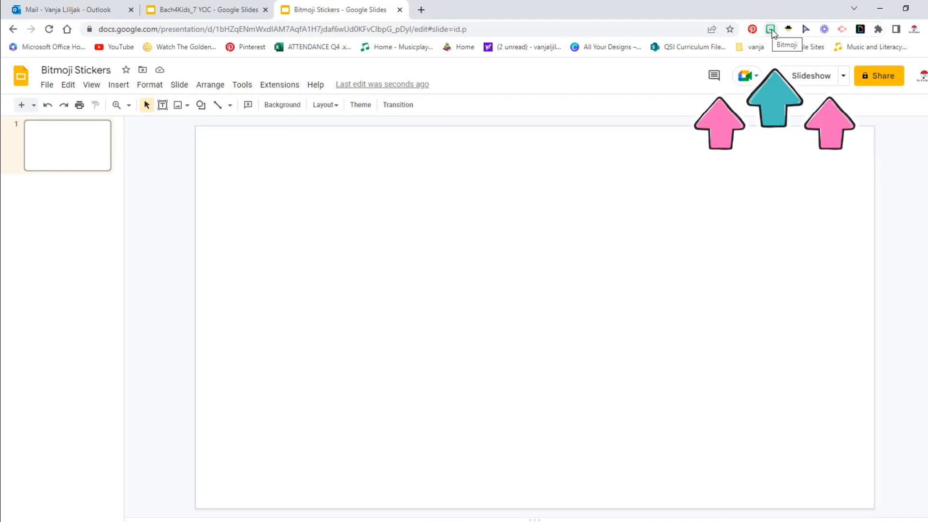
- Find "circle" stickers in the Bitmoji extension and add the waving one with the pink circle to the slide
click(770, 30)
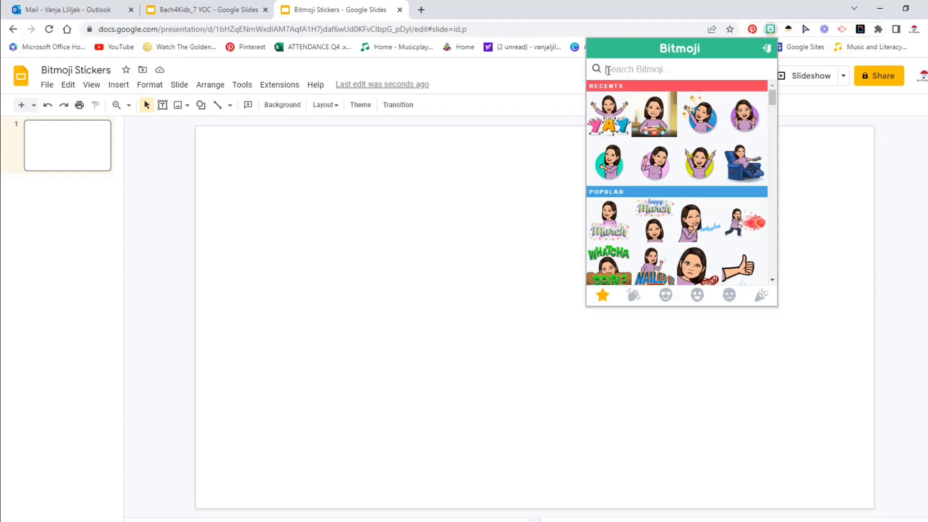
text(circle)
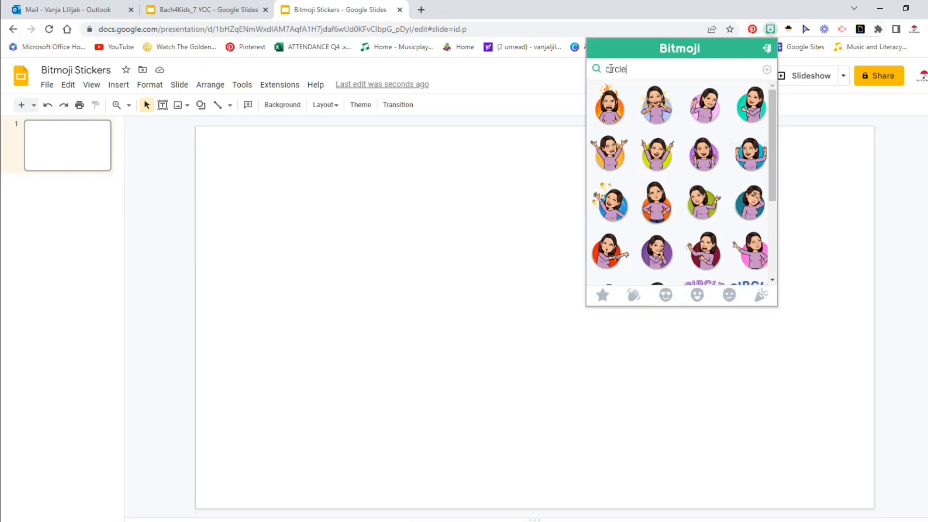
scroll(723, 174, down, 3)
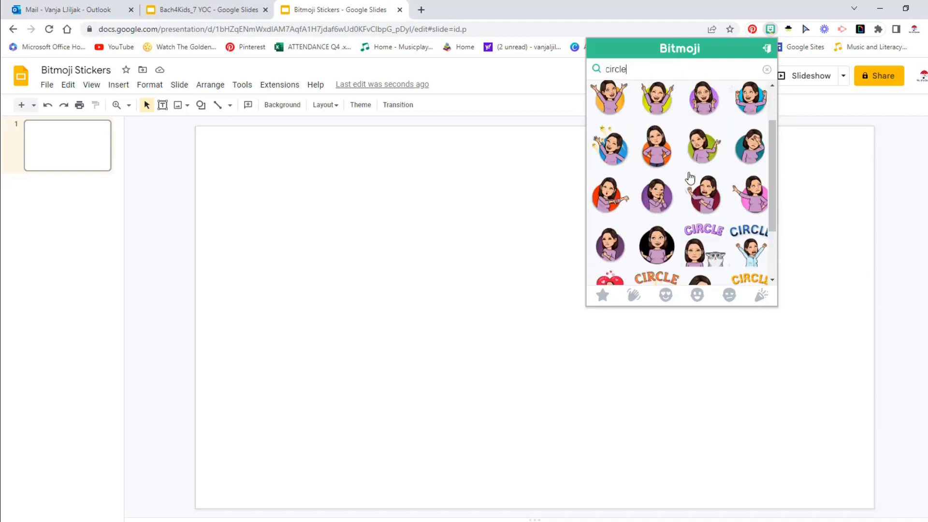
scroll(657, 180, up, 3)
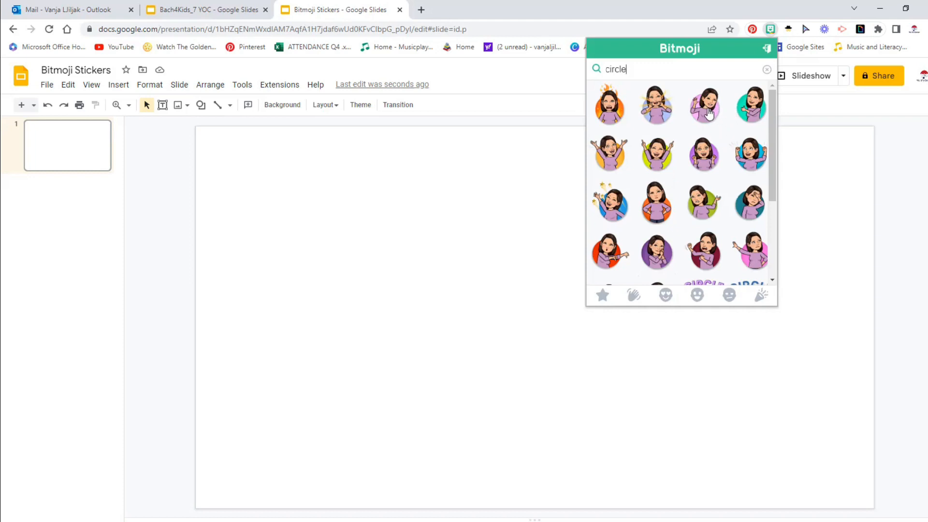
drag(706, 109, 311, 344)
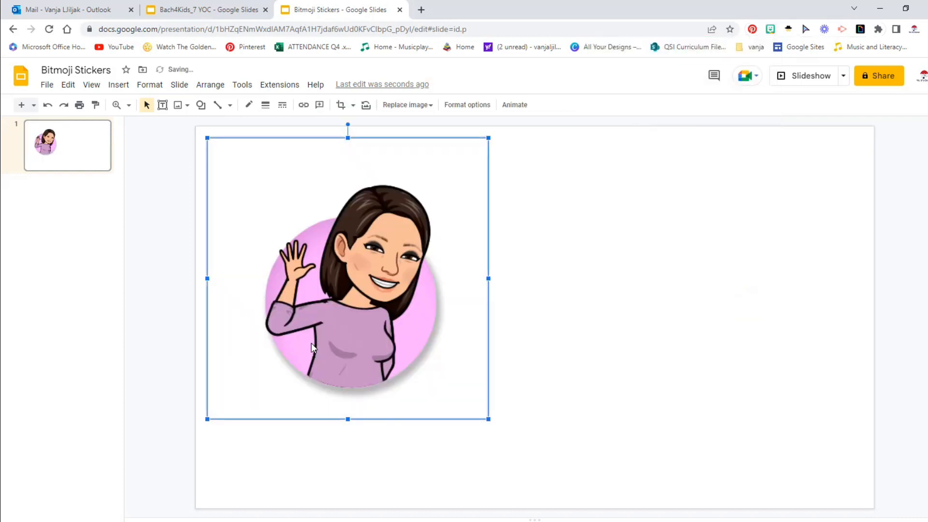
- Add the cheering Bitmoji with the yellow-green circle from a "circle" search beside the waving one
click(771, 30)
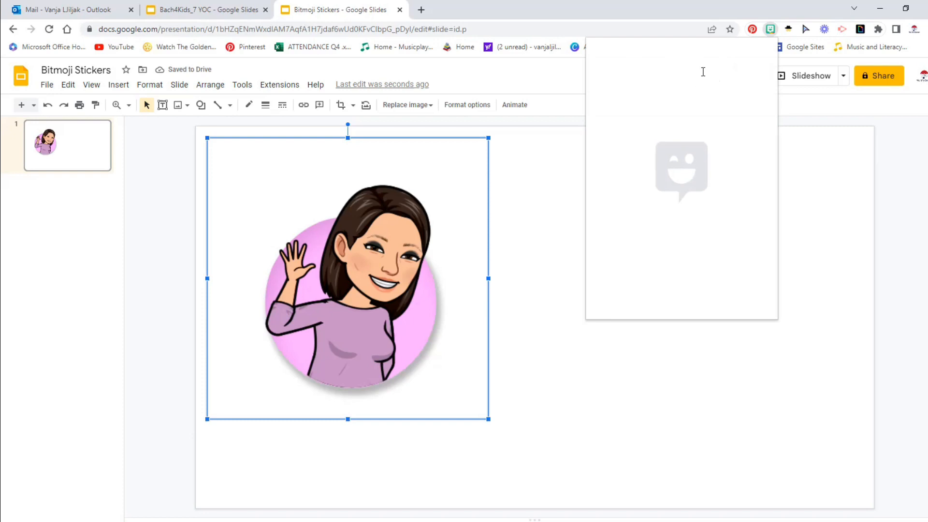
text(circle)
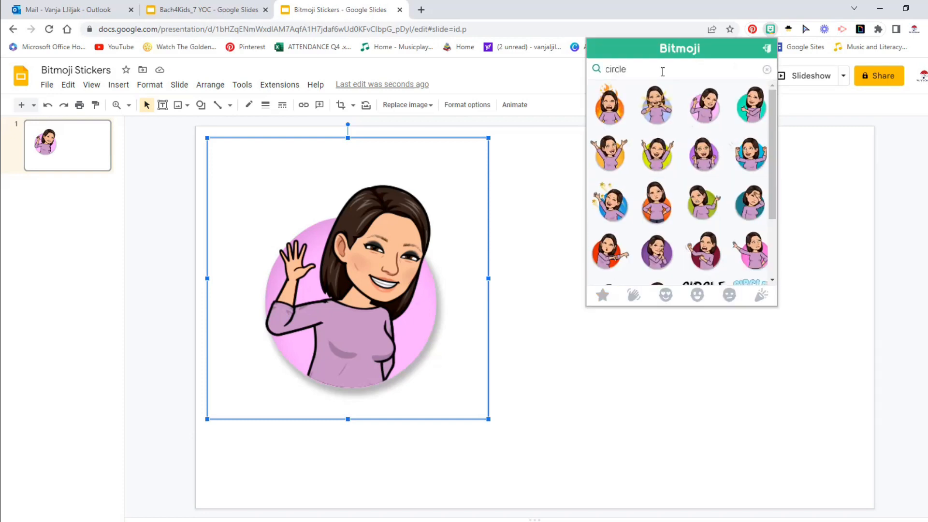
drag(661, 156, 725, 343)
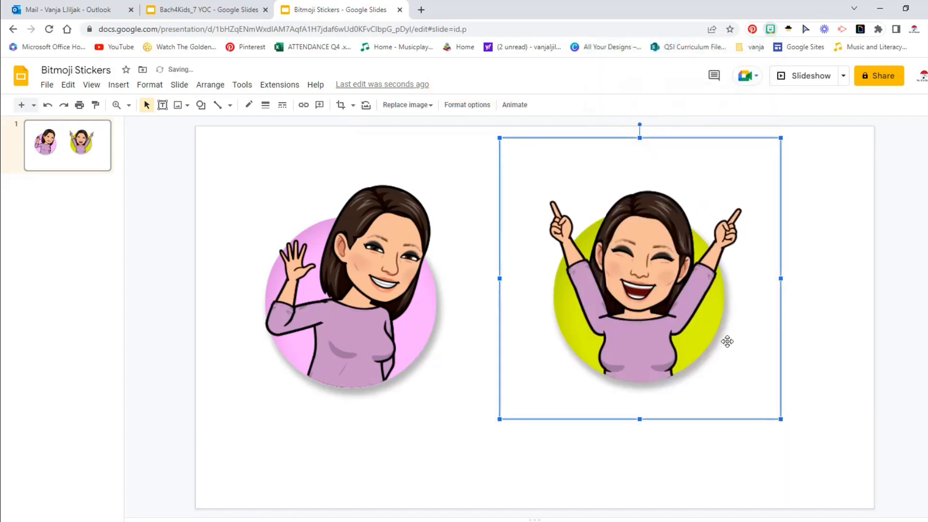
- Shrink both Bitmoji stickers proportionally to roughly 60 percent of their inserted size
click(394, 166)
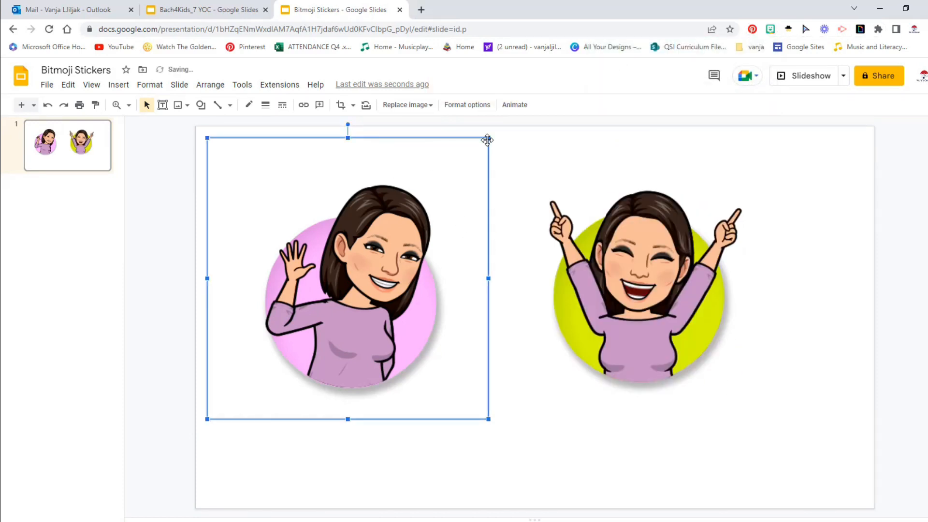
drag(485, 142, 393, 232)
click(532, 249)
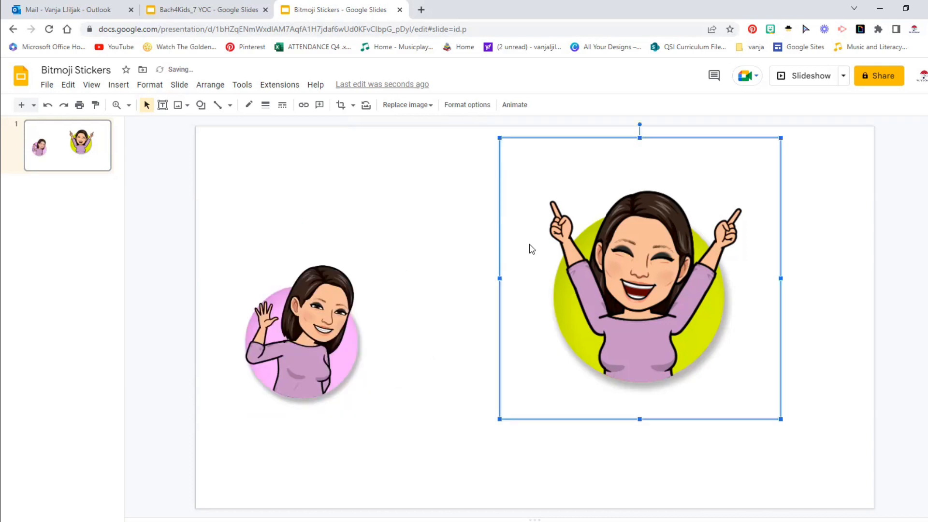
drag(502, 140, 609, 247)
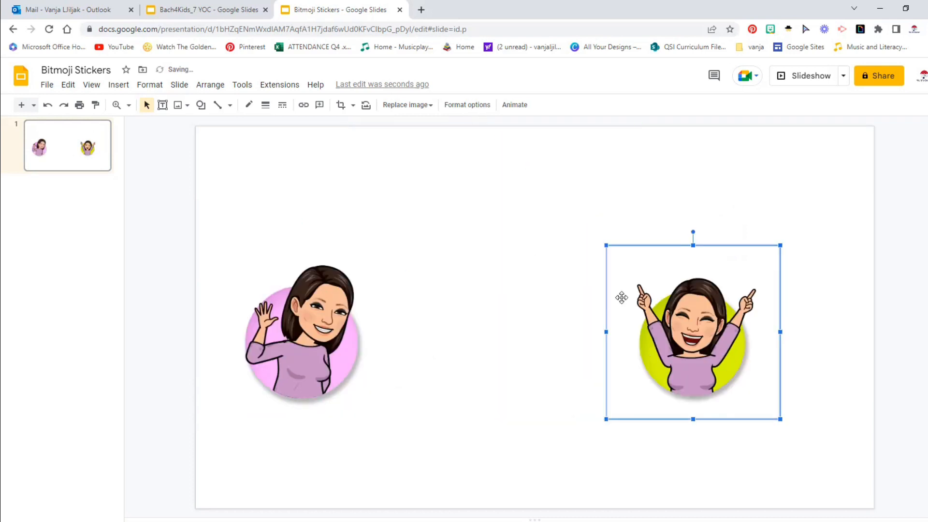
- Move the two Bitmoji stickers closer together and line them up at about the same height on the slide
drag(622, 297, 554, 273)
drag(304, 304, 361, 290)
click(560, 147)
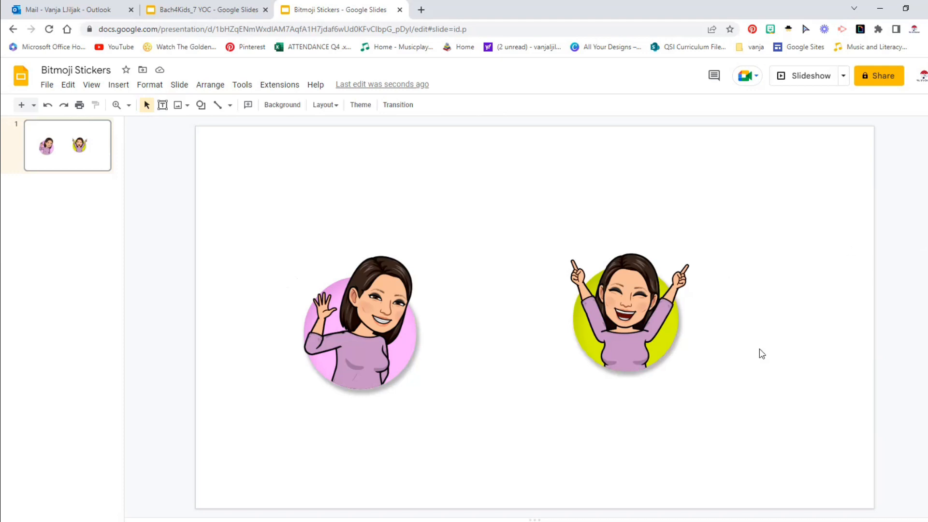
drag(618, 301, 622, 312)
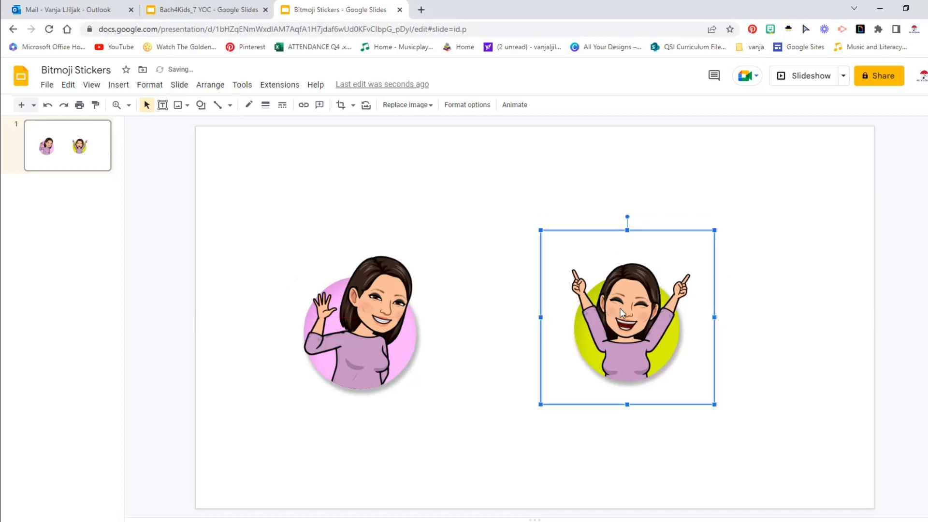
click(410, 186)
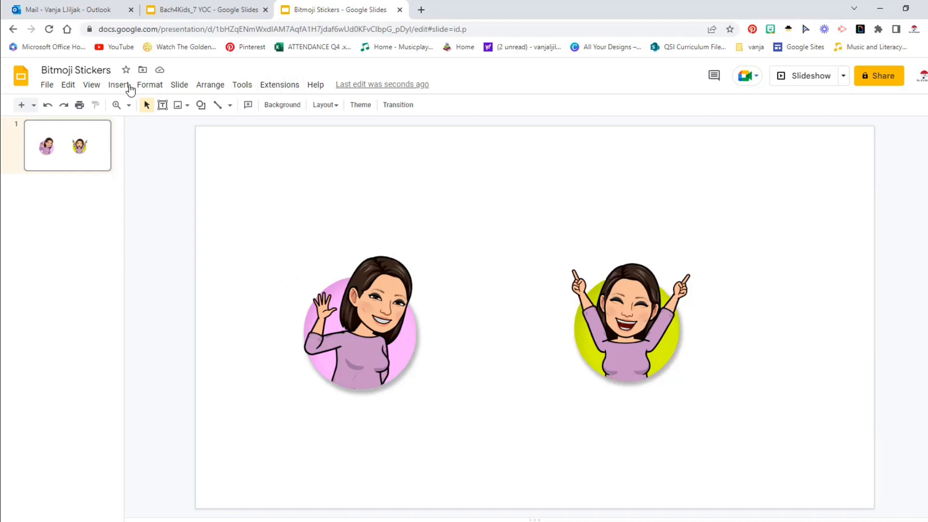
- Open the Cool Text graphics generator site, cooltext.com, in a new browser tab
click(118, 85)
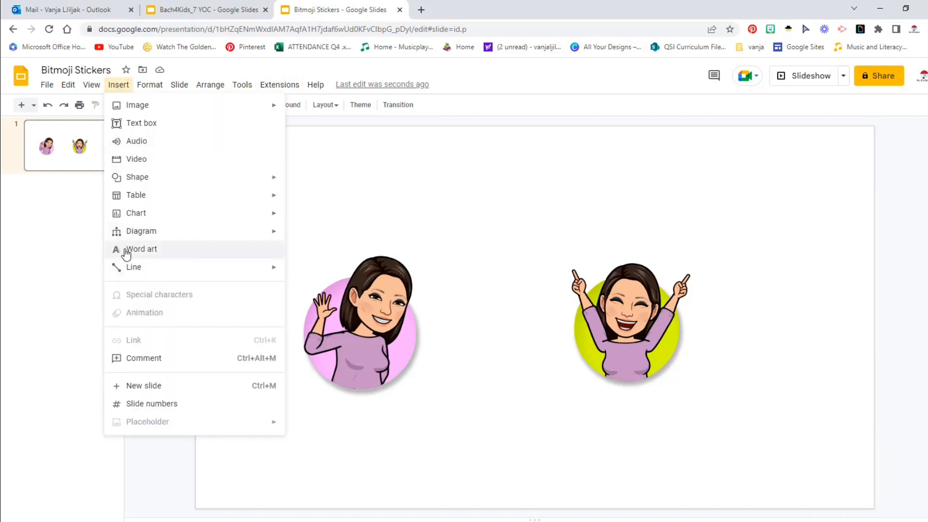
click(421, 10)
click(420, 237)
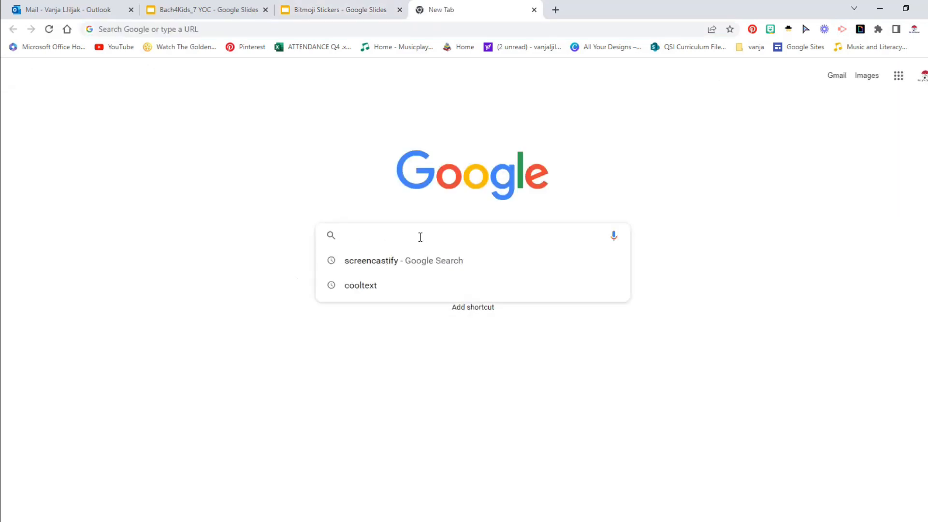
text(cooltext)
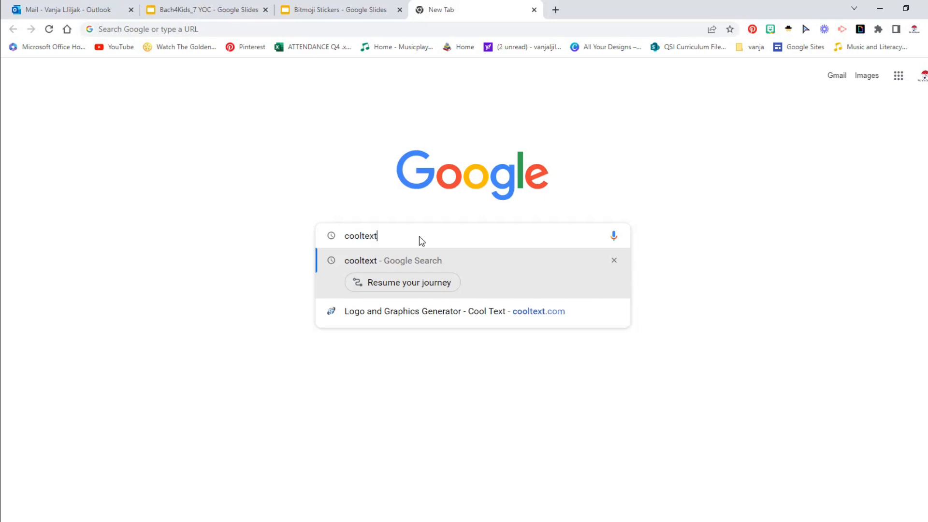
key(Return)
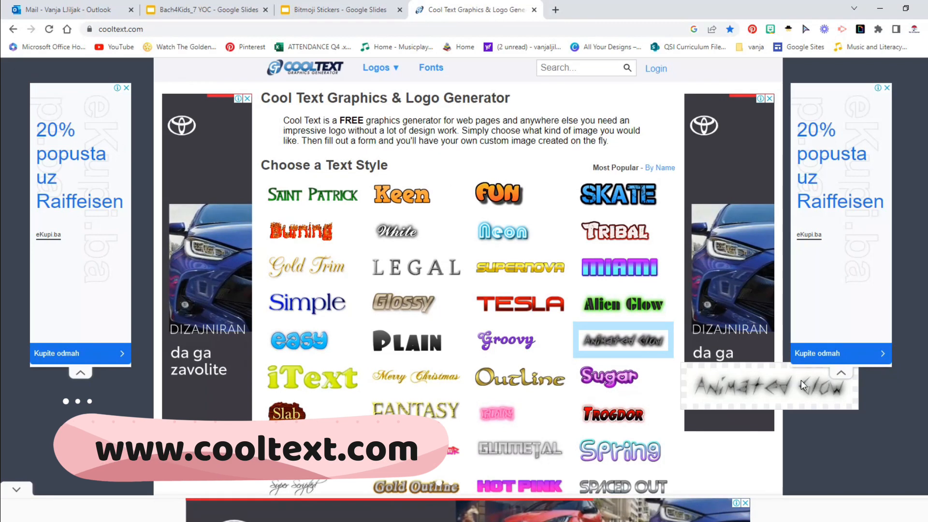
- Browse the text styles and choose the Plastic style from the second page of the list
scroll(801, 380, down, 3)
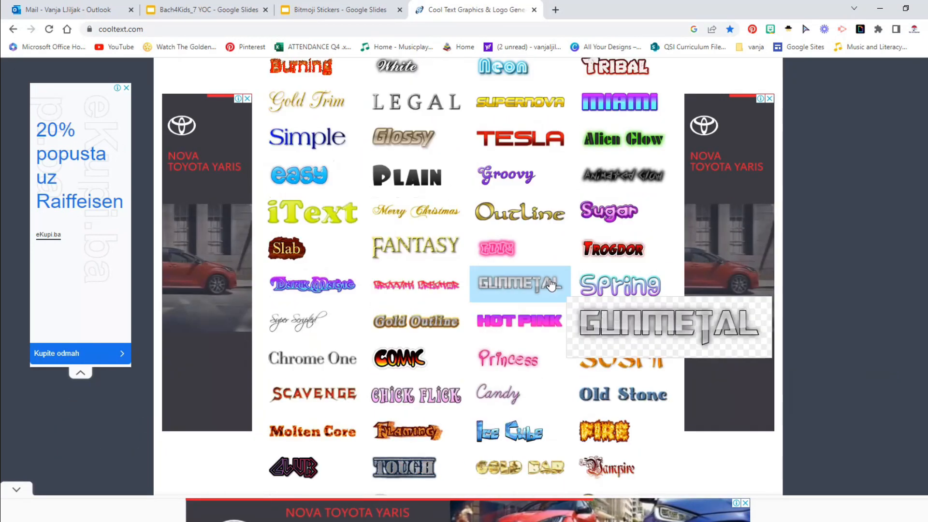
scroll(551, 285, down, 3)
click(468, 414)
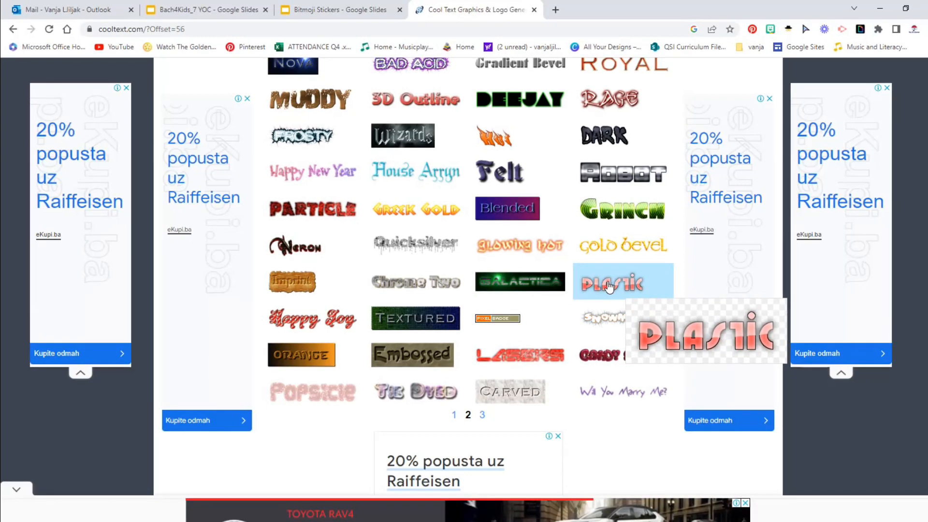
click(609, 287)
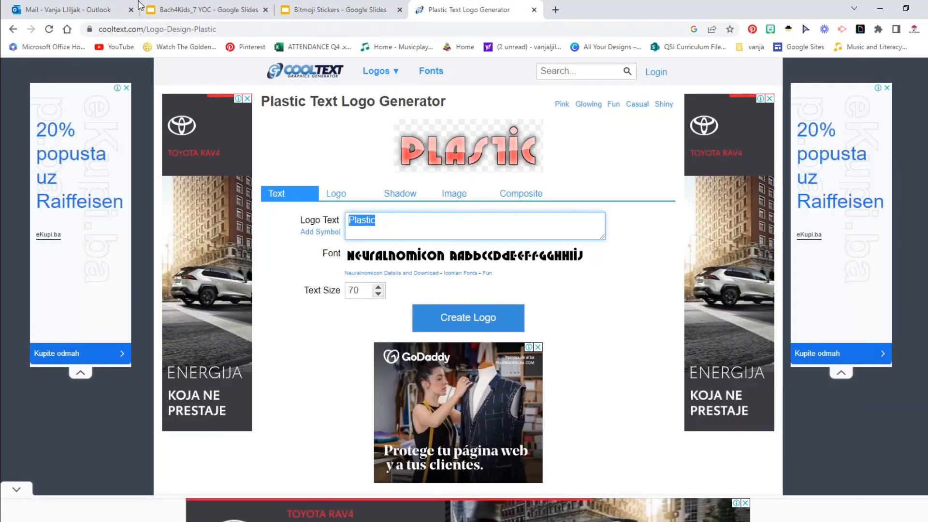
- Examine the labelled Bitmoji stickers in the Bach4Kids_7 YOC presentation and return to the Plastic logo generator
click(189, 7)
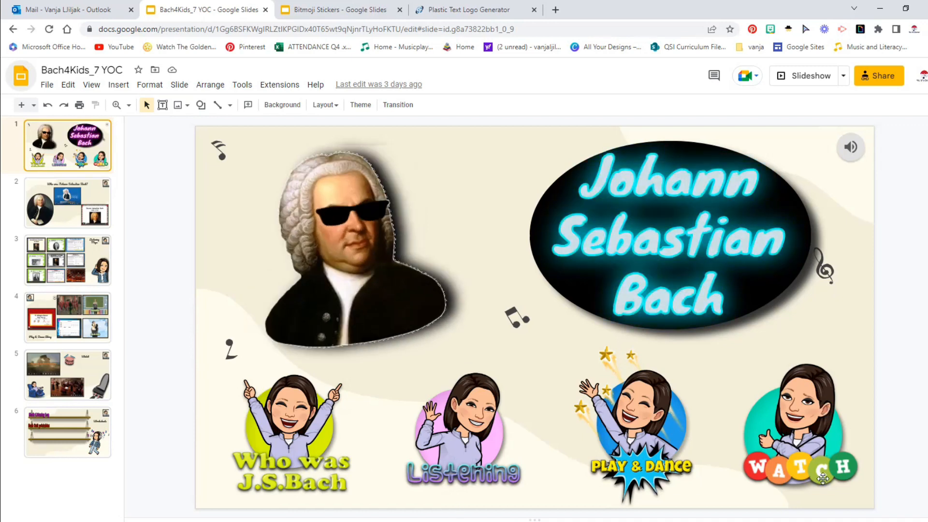
click(336, 10)
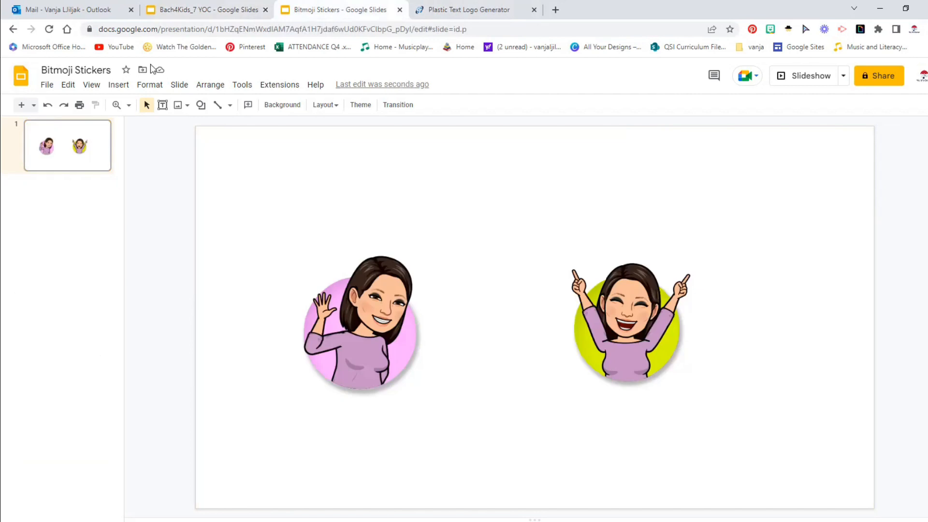
click(461, 9)
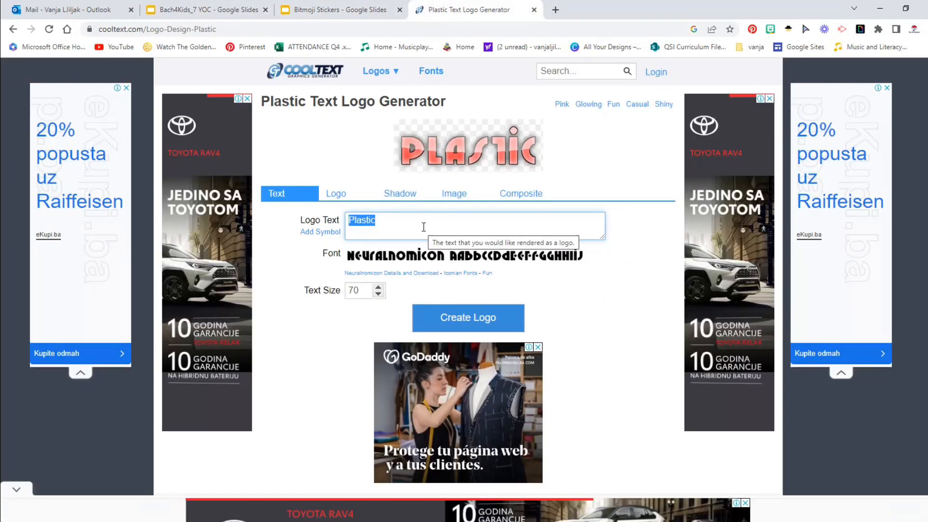
- Create a Plastic-style logo with the text "Quiz Here" and copy the generated image
text(Quiz Here)
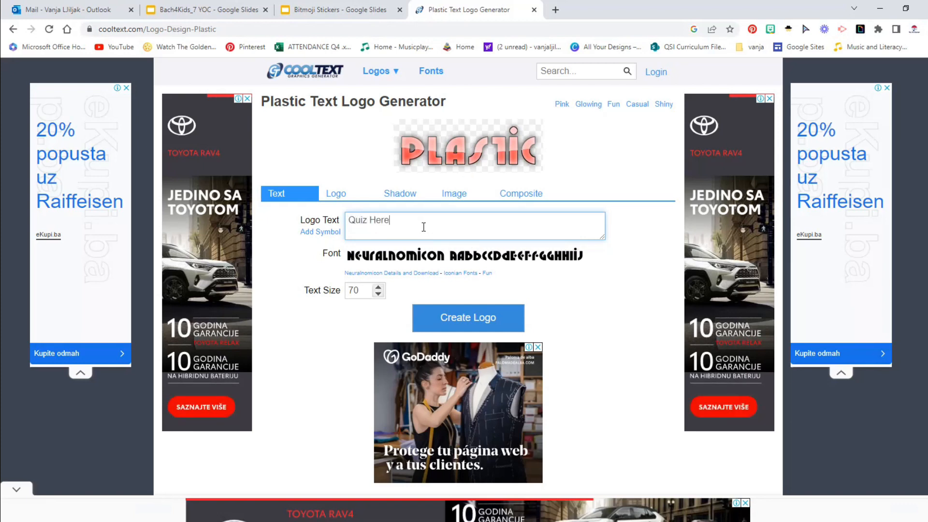
click(511, 328)
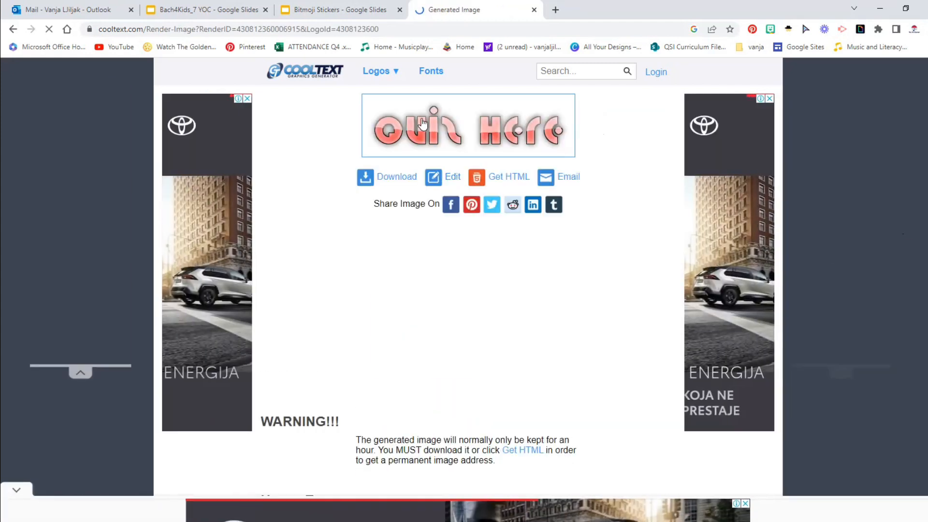
right_click(449, 124)
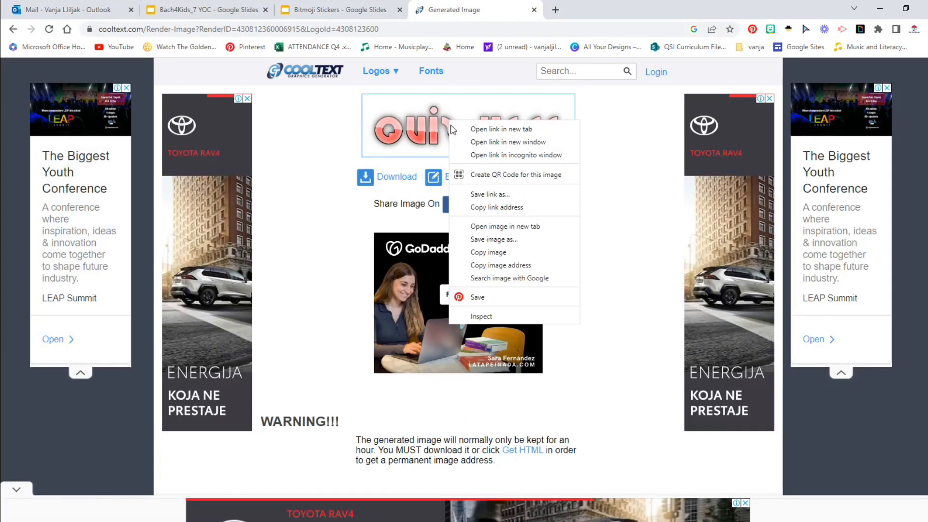
click(463, 252)
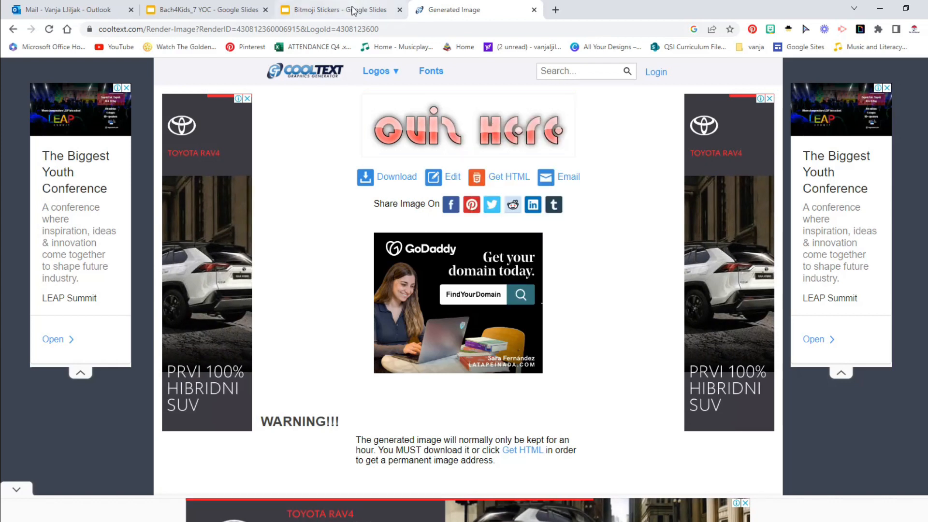
- Paste the Quiz Here logo into the Bitmoji Stickers slide, shrink it and place it across the base of the cheering Bitmoji
click(332, 9)
right_click(501, 163)
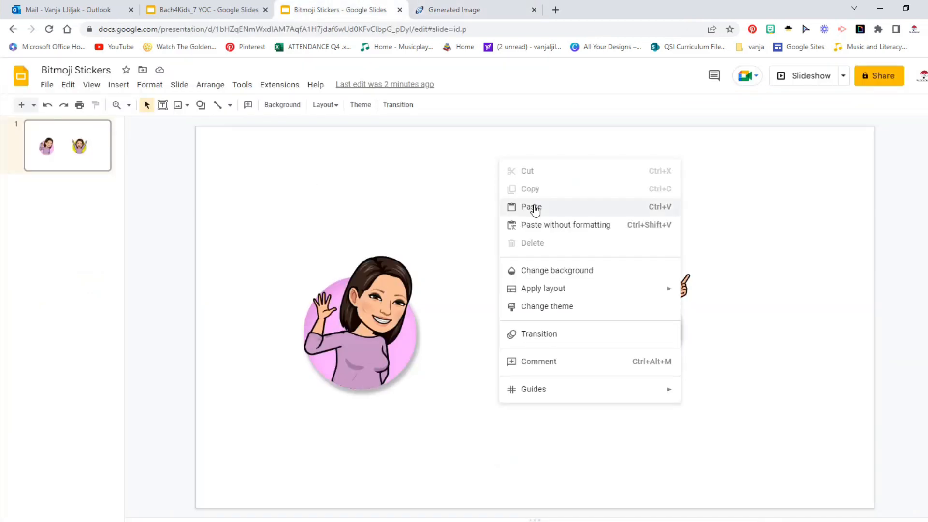
click(534, 208)
drag(385, 192, 657, 382)
drag(735, 329, 629, 359)
drag(604, 398, 663, 368)
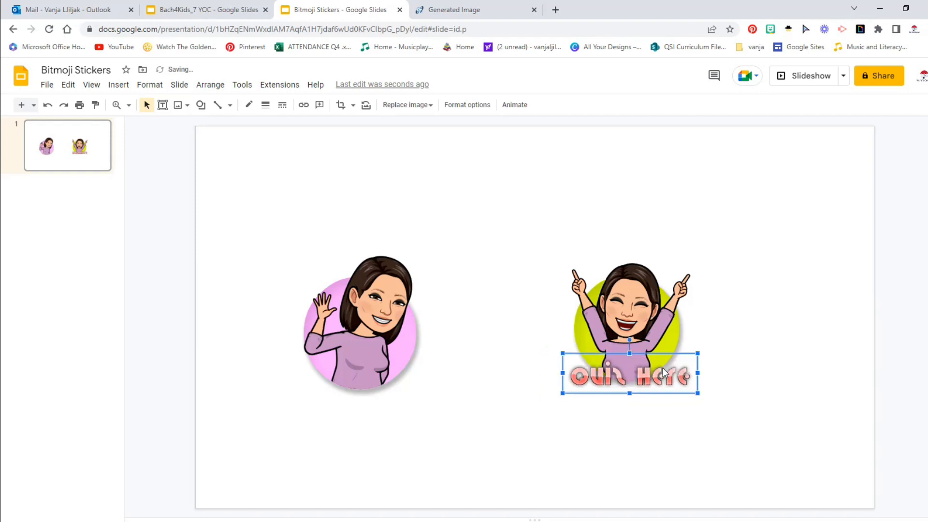
- Apply a drop shadow to the cheering Bitmoji and its Quiz Here text, with the shadow transparency at its minimum
click(637, 305)
shift+click(648, 385)
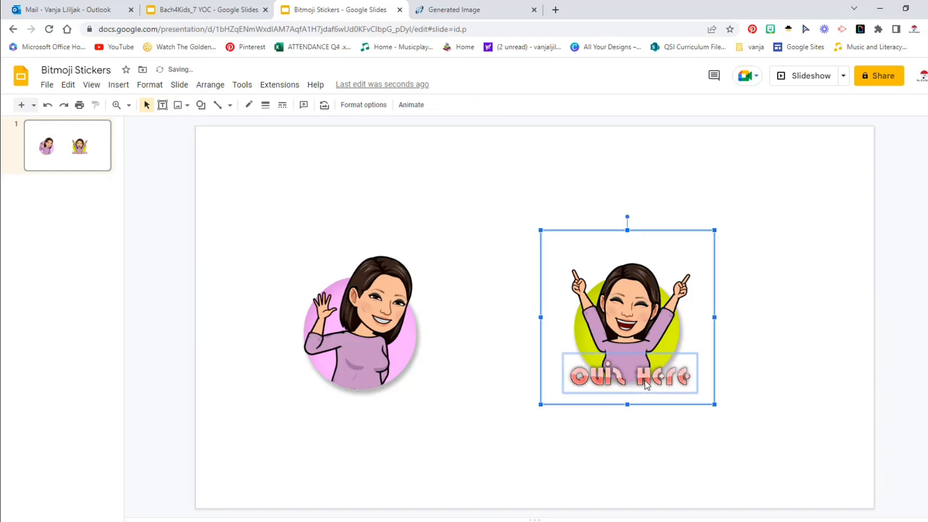
click(363, 104)
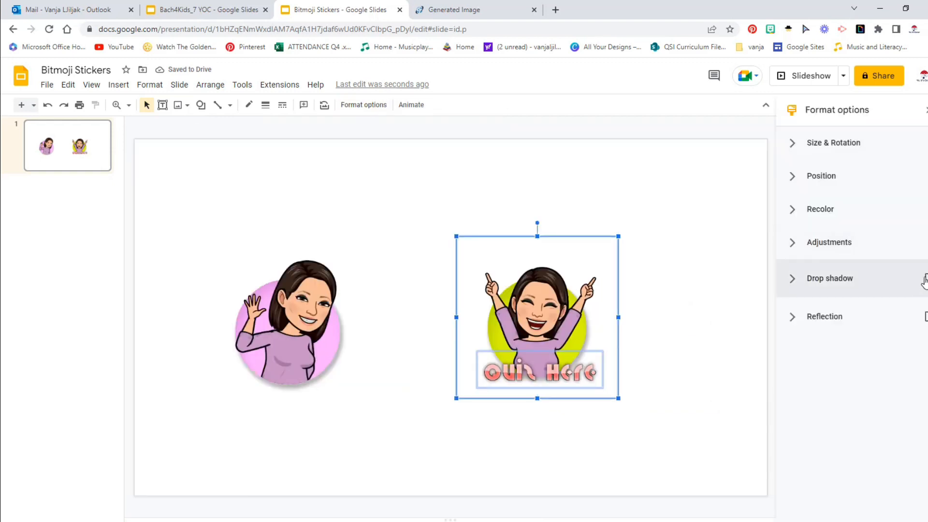
click(925, 278)
click(833, 286)
drag(860, 347, 714, 374)
click(710, 302)
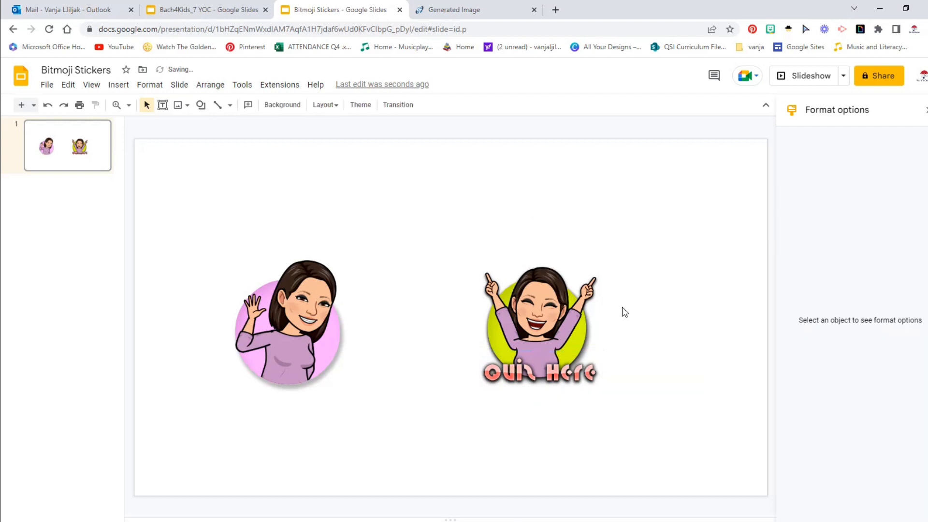
click(575, 377)
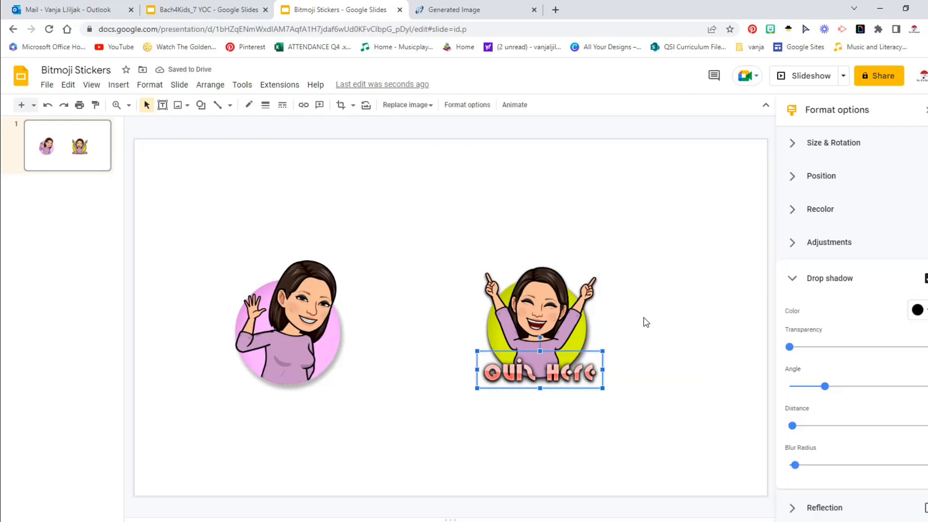
click(789, 347)
click(686, 343)
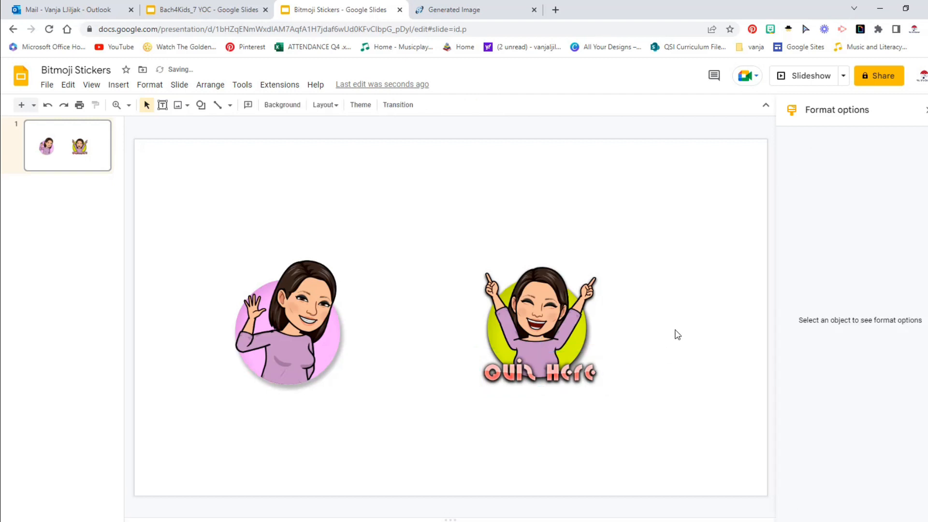
- Stretch the Quiz Here text slightly taller, and scale the cheering Bitmoji and its text down together
click(543, 374)
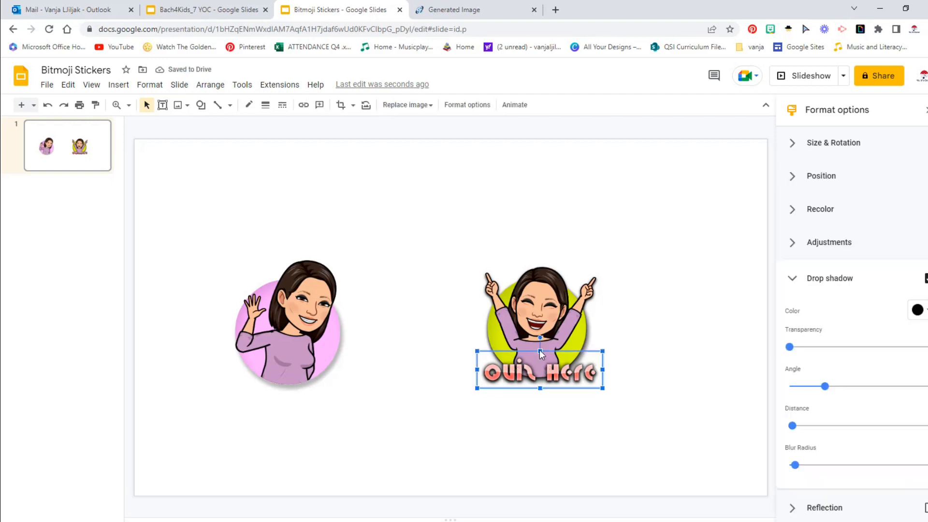
click(617, 336)
click(653, 414)
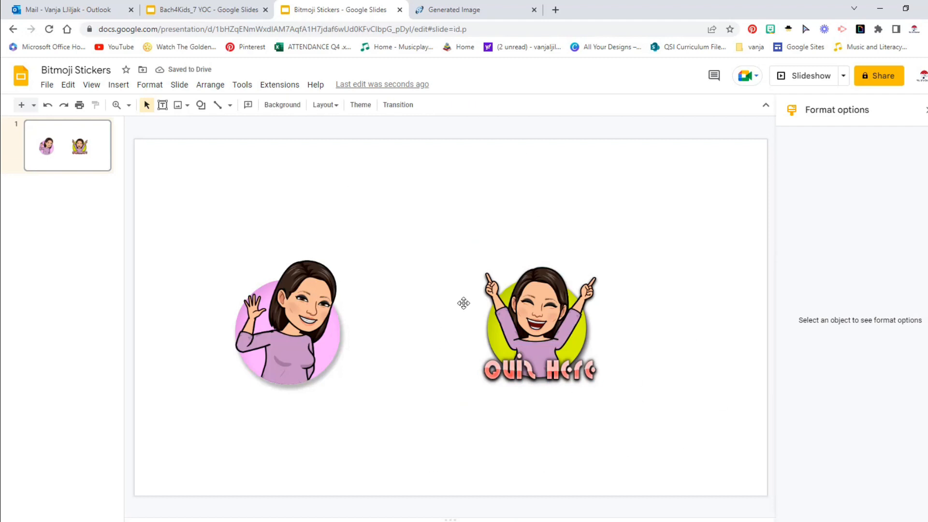
click(565, 373)
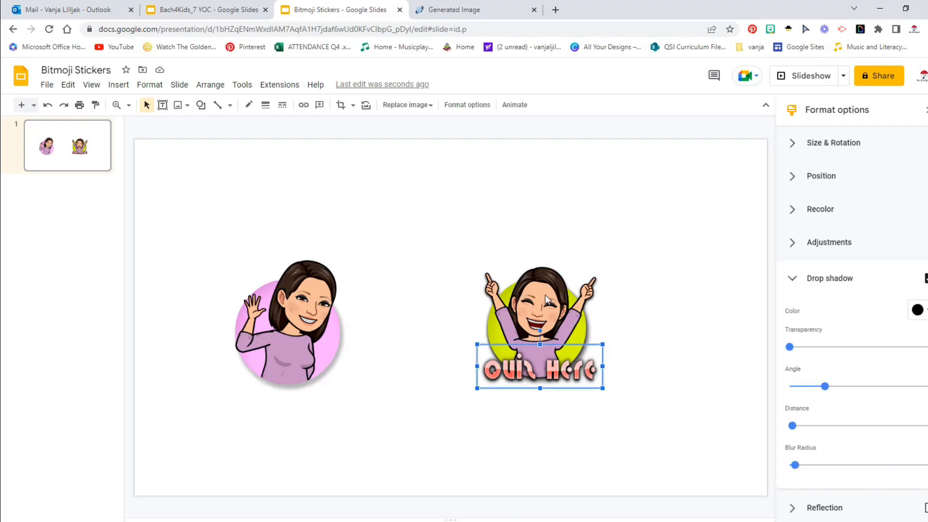
click(543, 296)
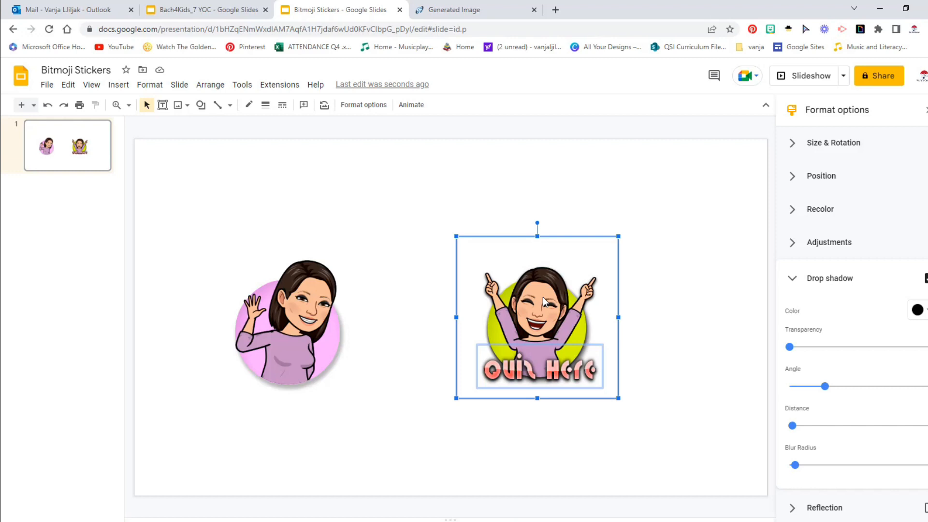
drag(619, 235, 567, 295)
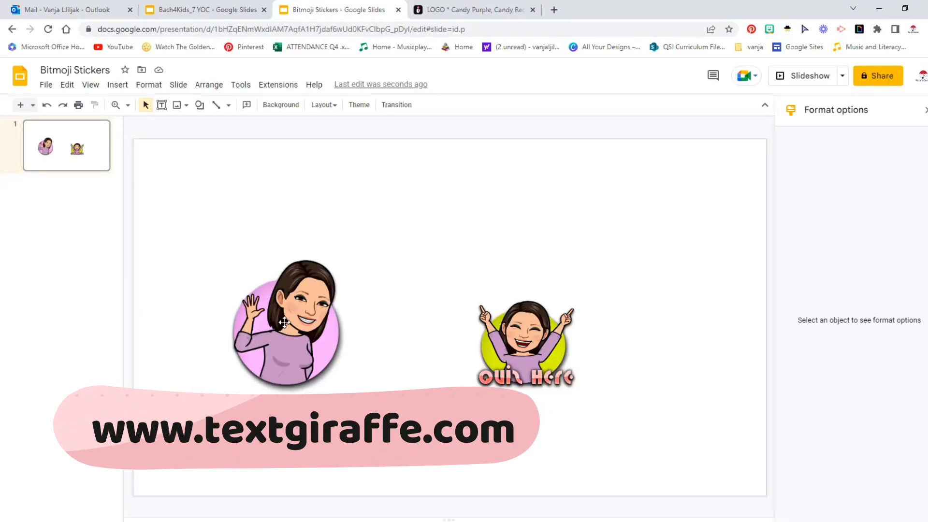
- Examine the Go Back Bitmoji sticker on the Bach4Kids_7 YOC slides and return to the Bitmoji Stickers presentation
click(284, 322)
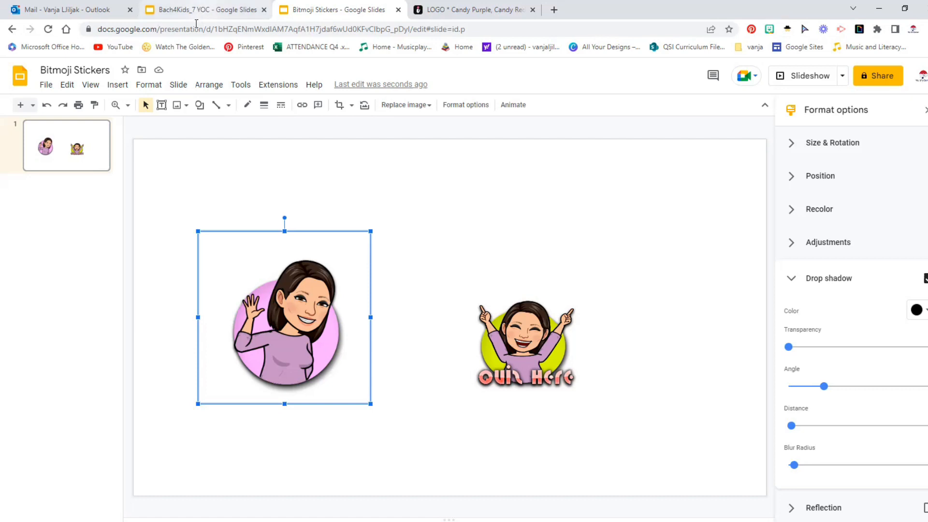
click(186, 9)
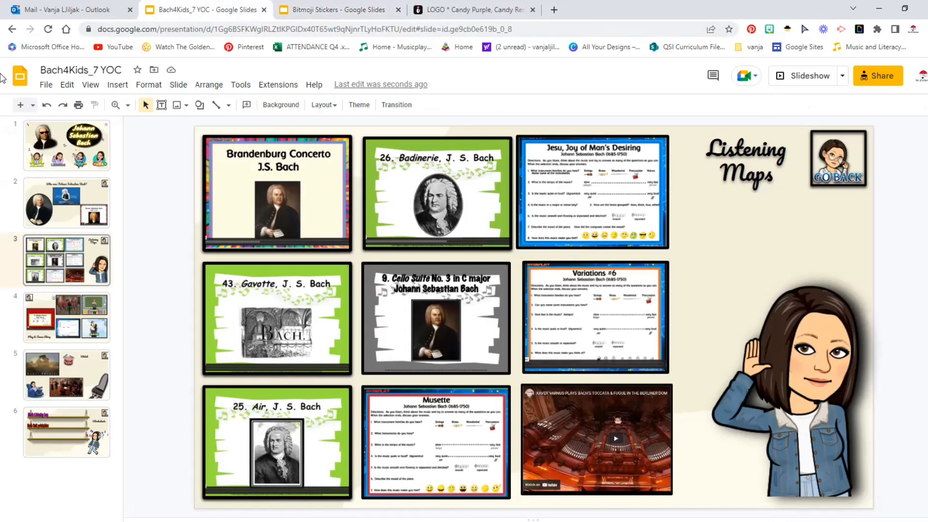
click(73, 203)
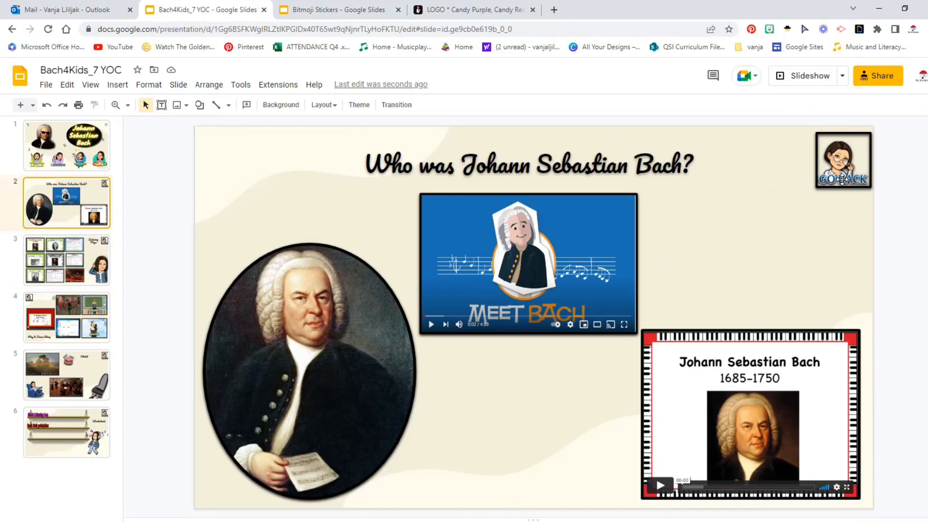
click(360, 9)
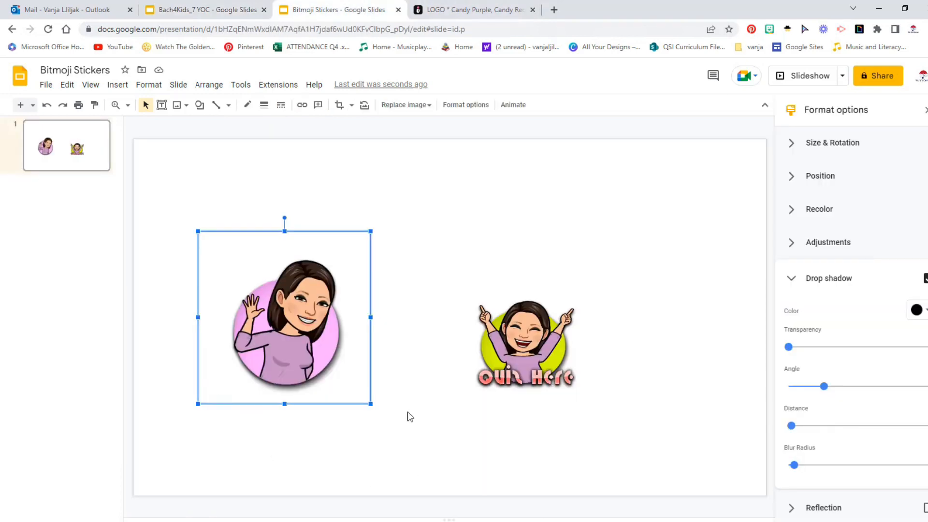
- Switch to the TextGiraffe home page and generate name logos for the text "Go back"
click(447, 10)
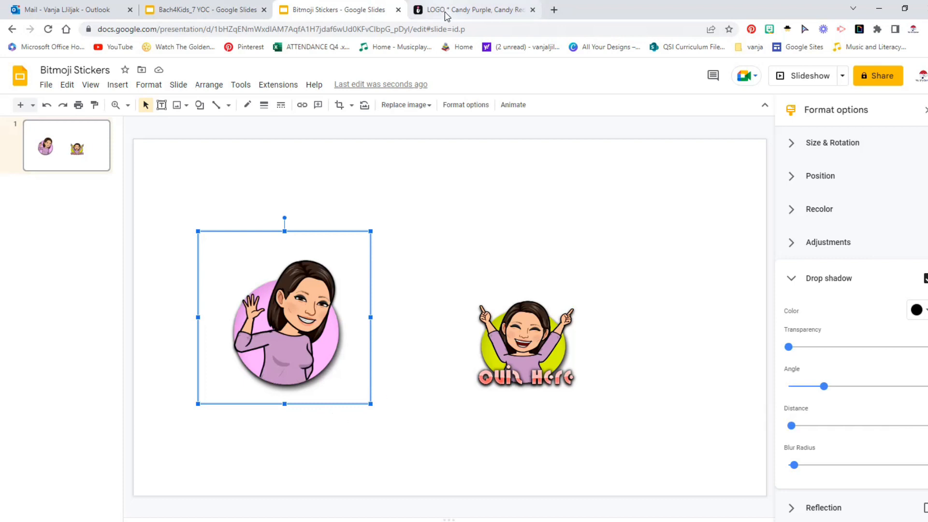
click(464, 75)
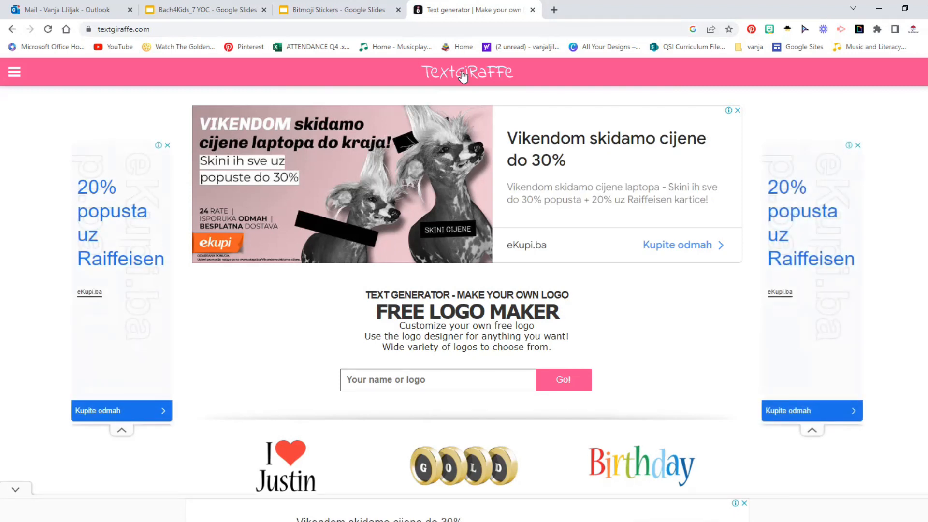
click(406, 380)
text(Go back)
click(554, 389)
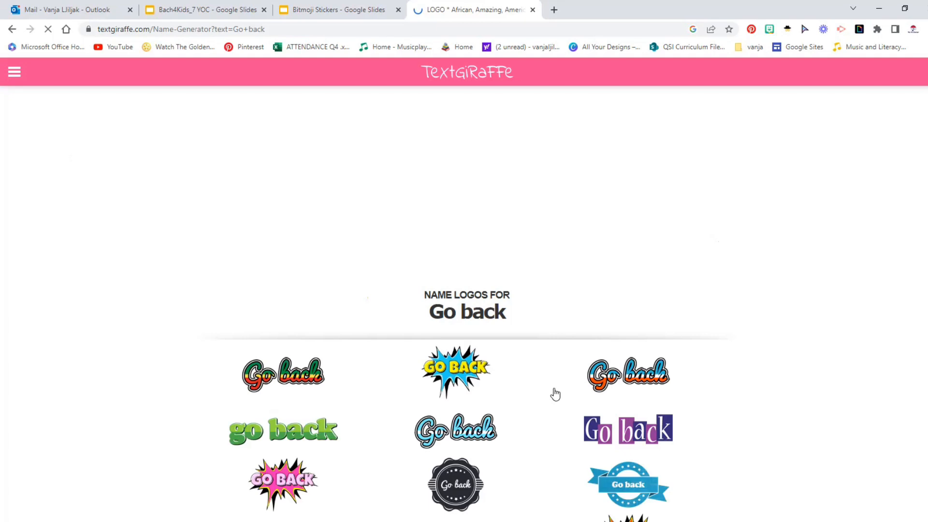
- Browse to page 3 of the Go back logos and copy the rainbow-coloured lowercase logo image
scroll(812, 270, down, 5)
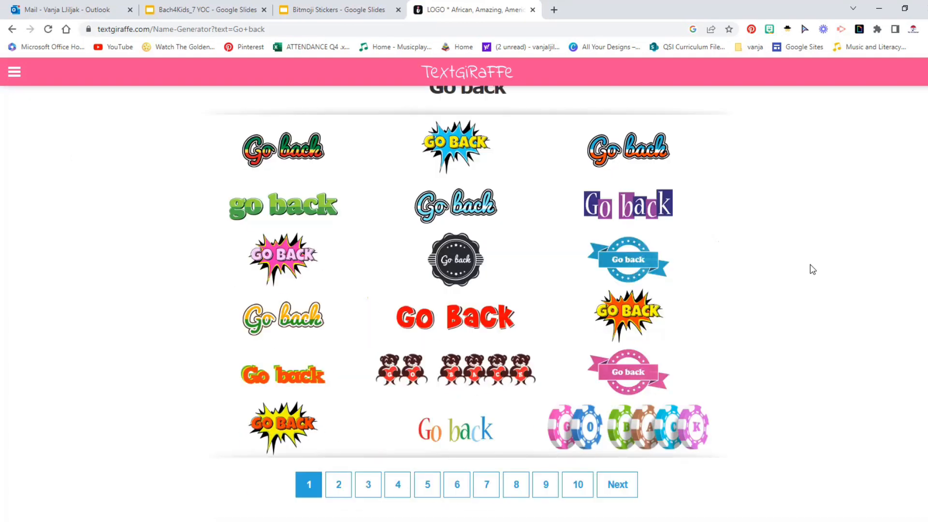
click(342, 494)
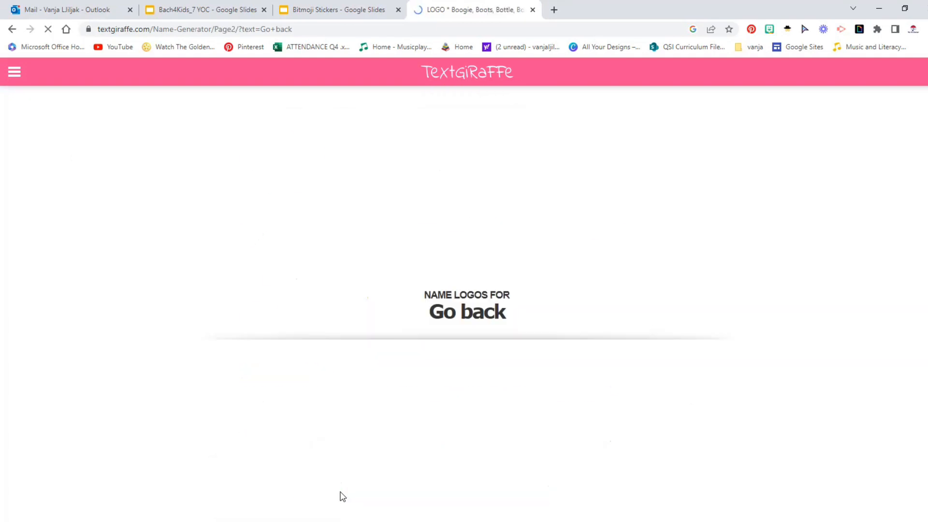
right_click(290, 424)
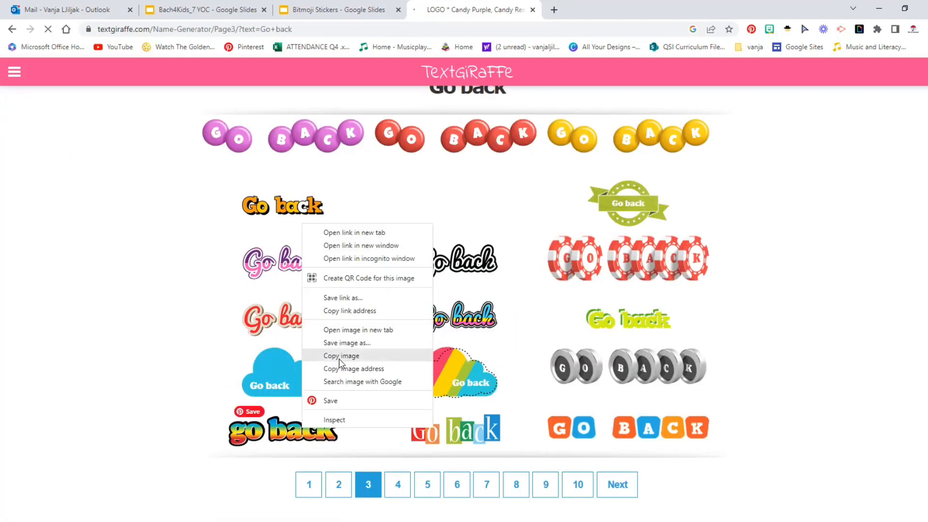
click(338, 358)
- Paste the go back logo into the Bitmoji Stickers slide and place it across the base of the waving Bitmoji
click(290, 5)
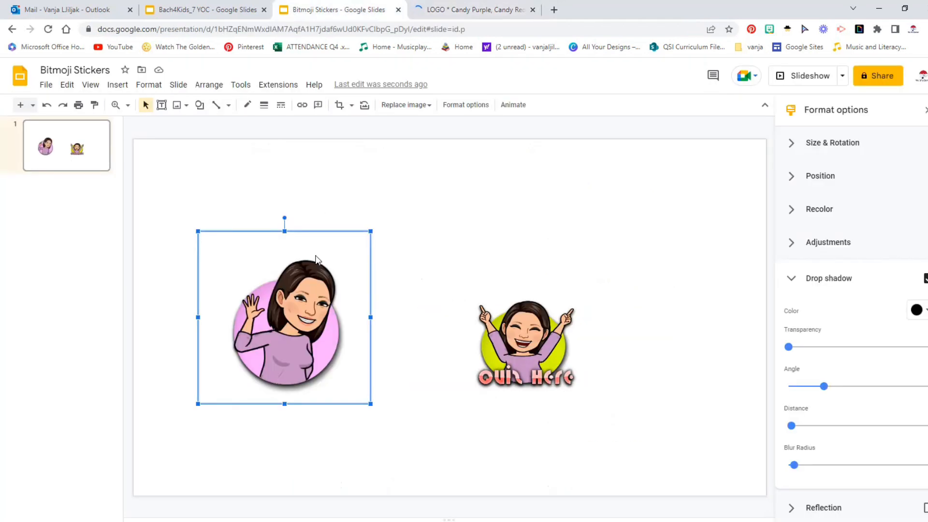
right_click(428, 271)
click(454, 314)
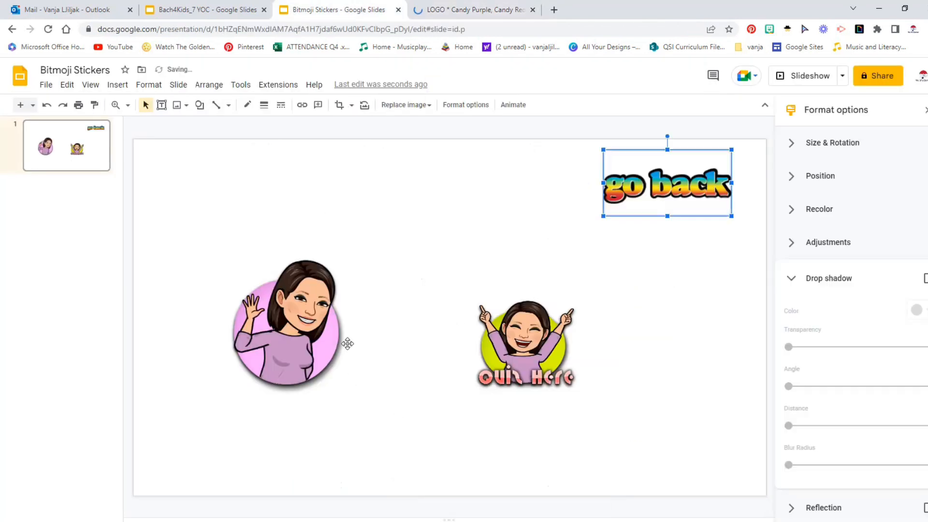
drag(568, 273, 283, 369)
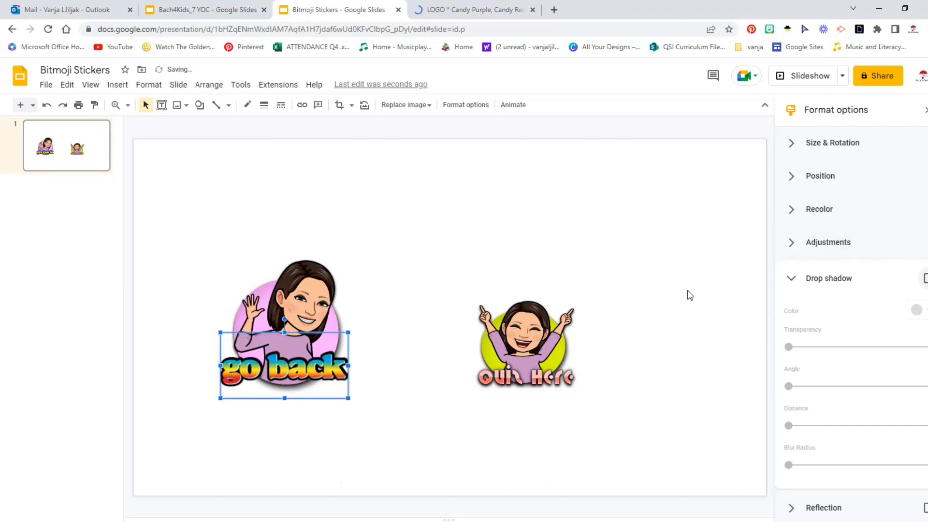
- Apply a drop shadow to the go back text on the waving Bitmoji, with the shadow transparency at its minimum
shift+click(282, 297)
drag(791, 346, 633, 356)
click(419, 234)
- Shrink the waving Bitmoji slightly behind its go back text
click(293, 323)
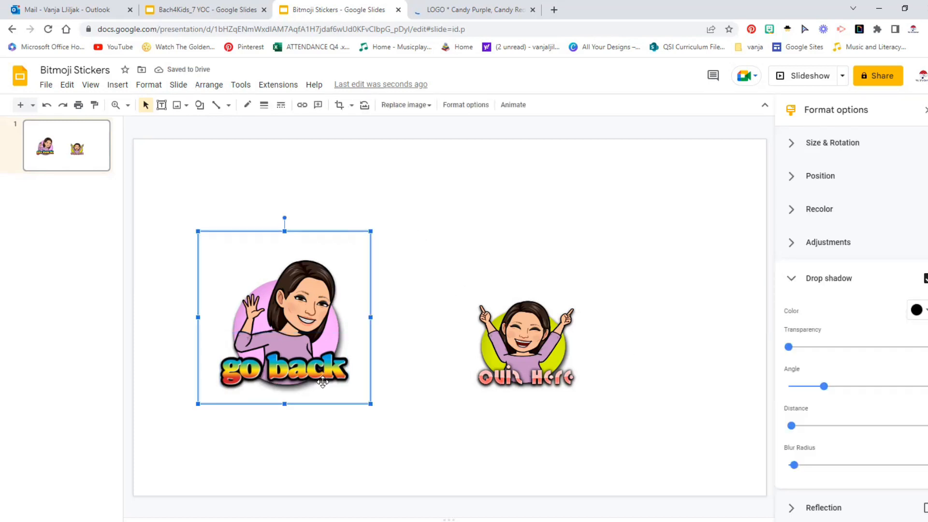
drag(369, 231, 360, 240)
click(389, 291)
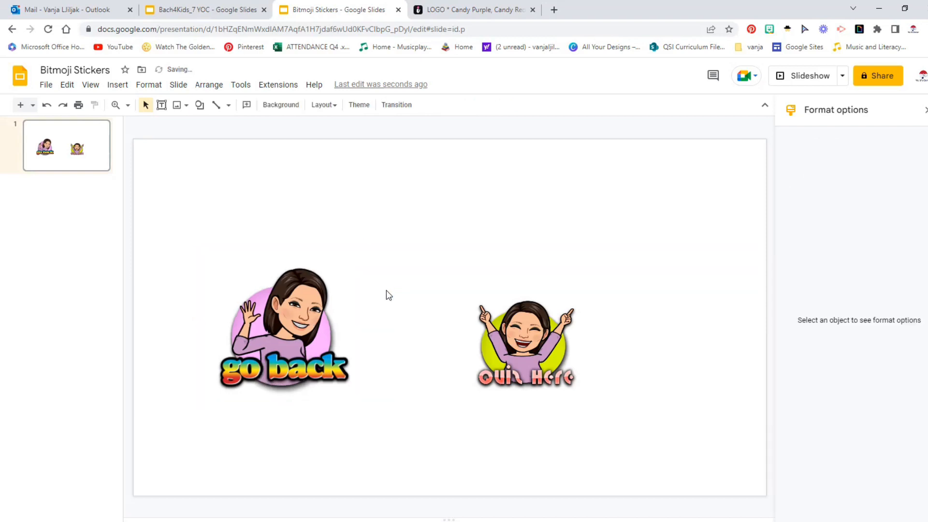
click(294, 377)
click(299, 302)
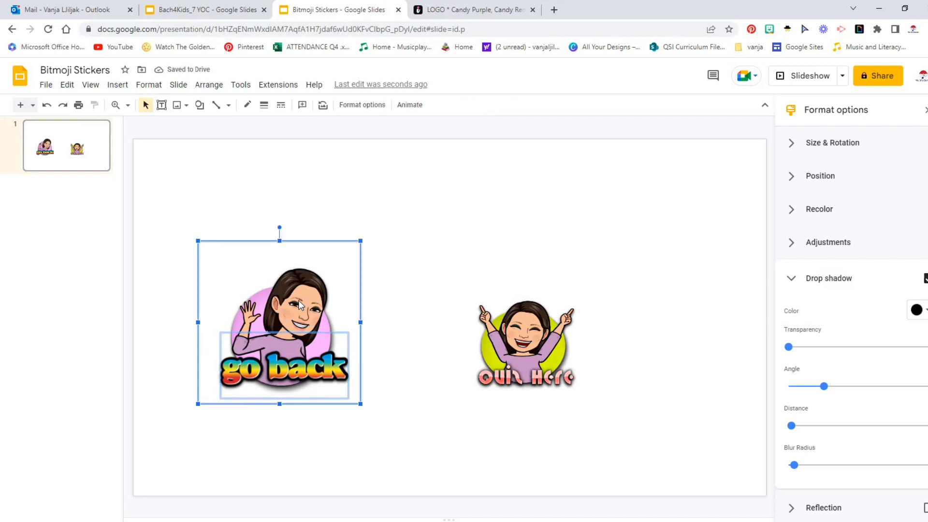
right_click(298, 300)
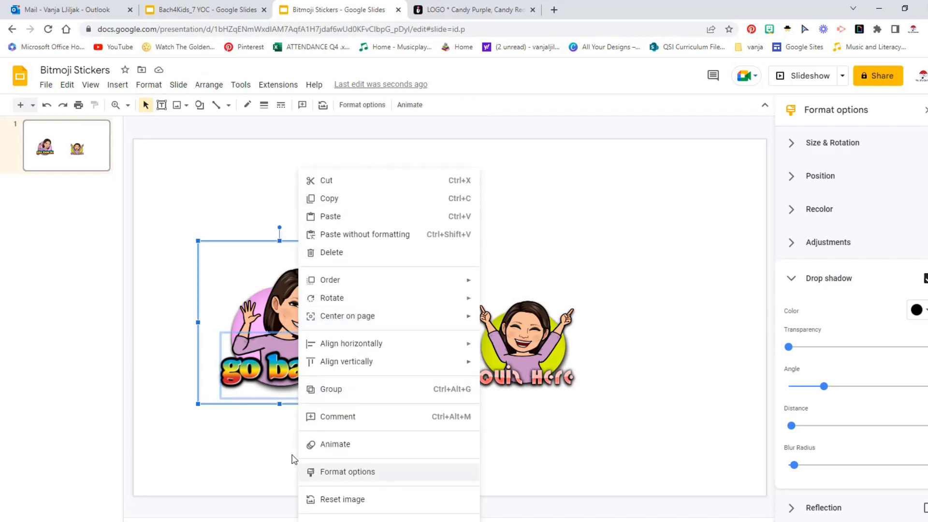
click(256, 461)
- Copy the waving Bitmoji with its go back text and paste both onto the "Who was Johann Sebastian Bach?" slide of Bach4Kids_7 YOC
click(269, 366)
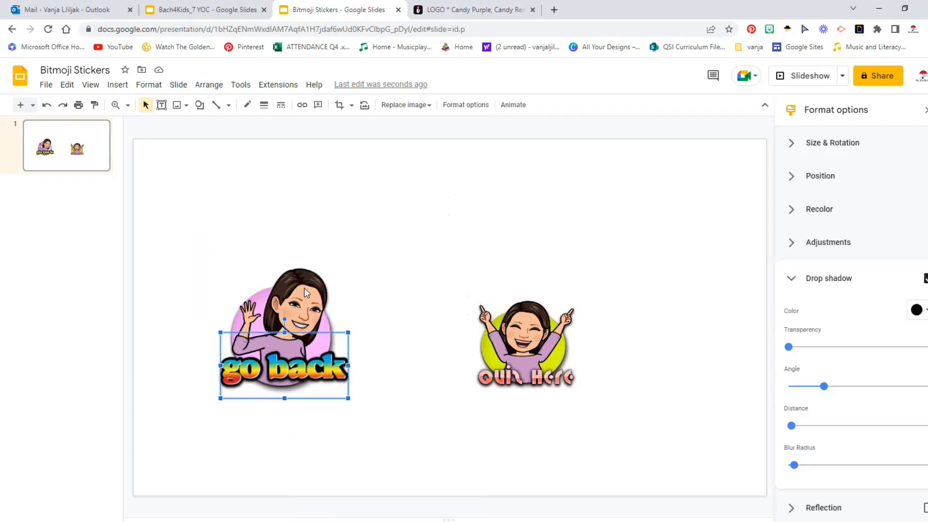
click(303, 287)
right_click(304, 286)
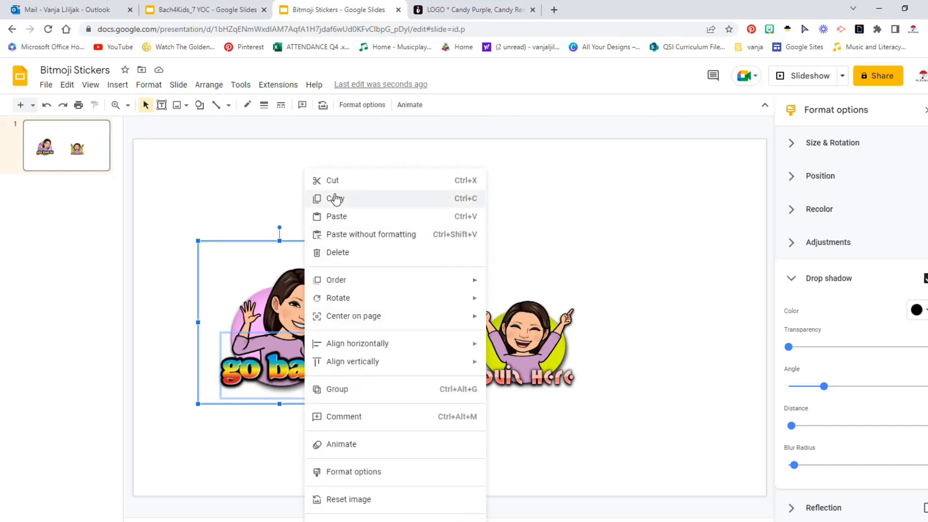
click(363, 198)
click(184, 10)
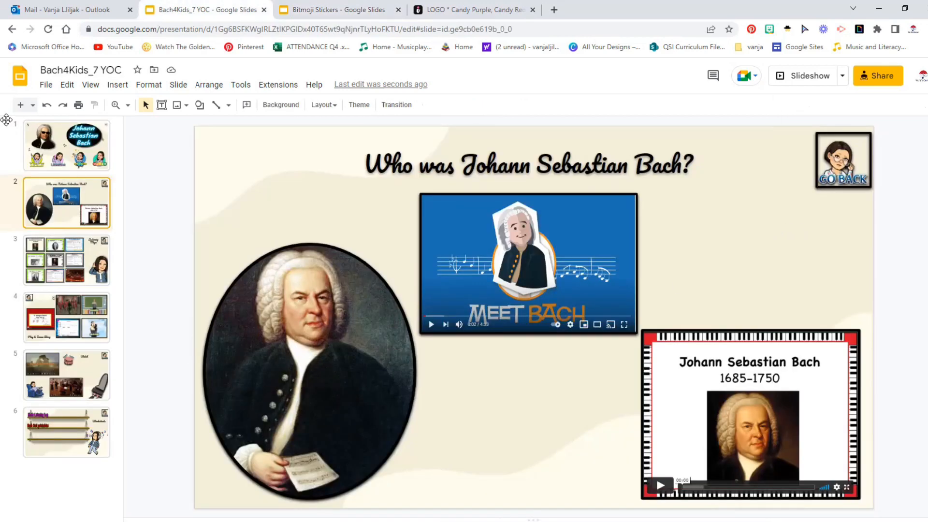
right_click(733, 182)
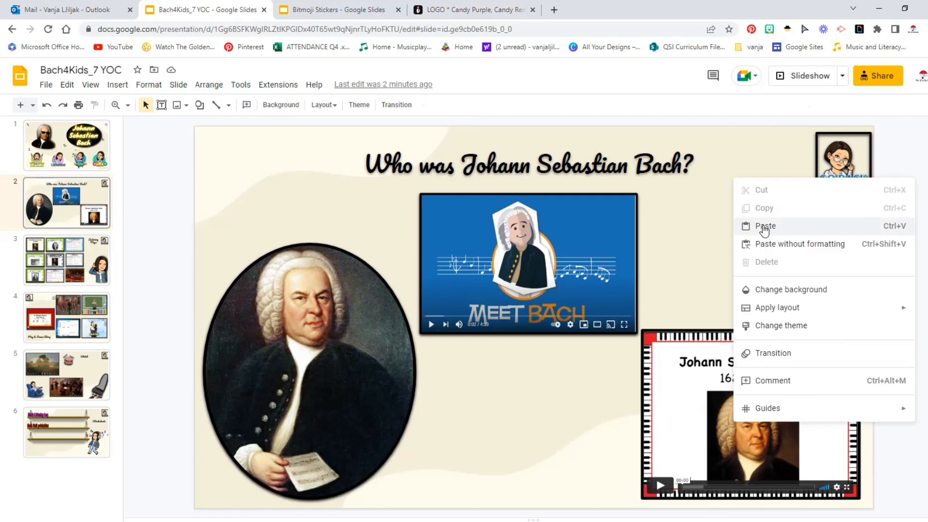
click(763, 227)
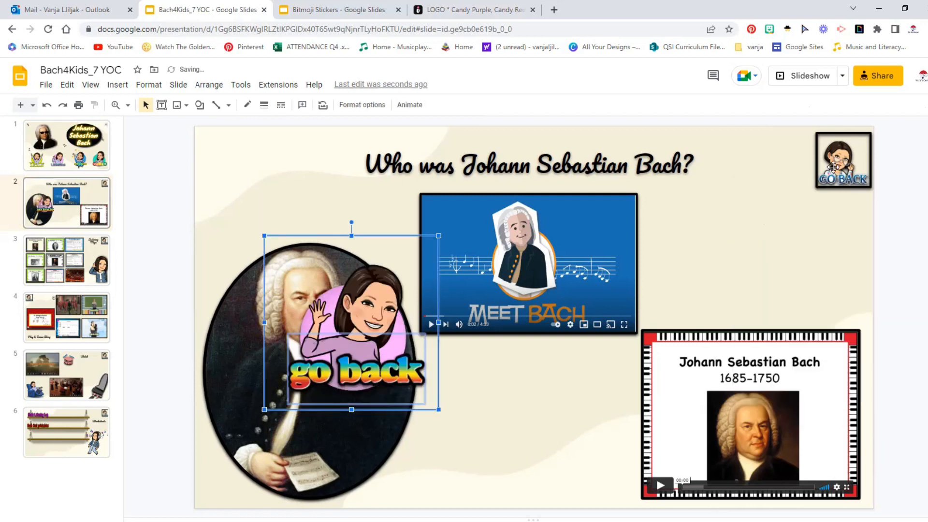